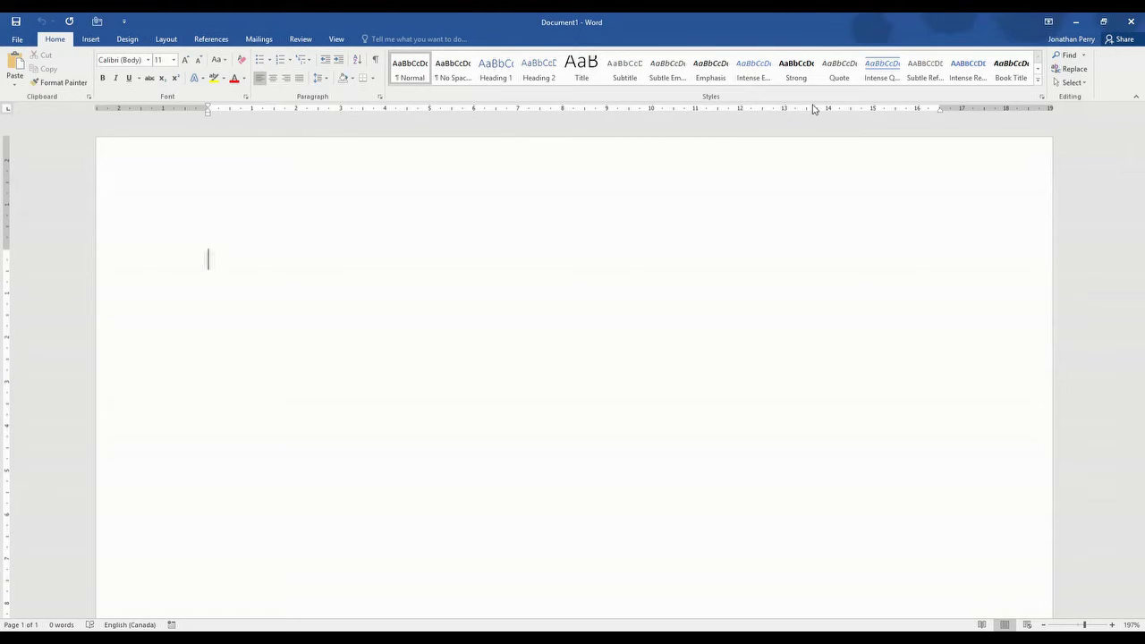
Step: Check the ruler in the View settings, then go back to the Home formatting options
{"action": "left_click", "coordinate": [343, 45]}
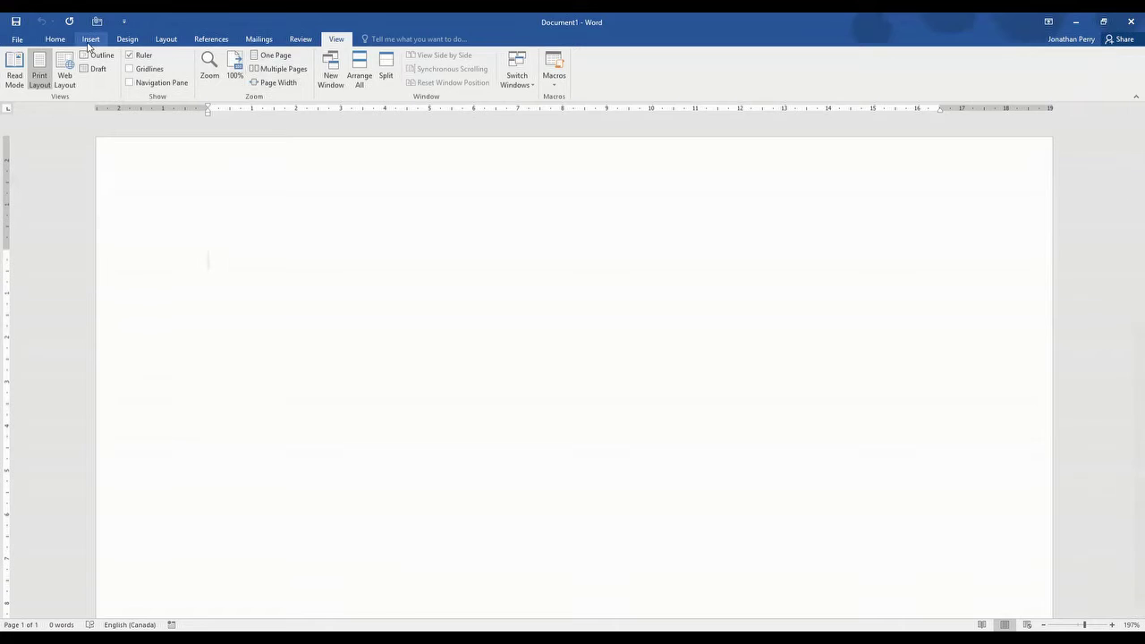
{"action": "left_click", "coordinate": [53, 40]}
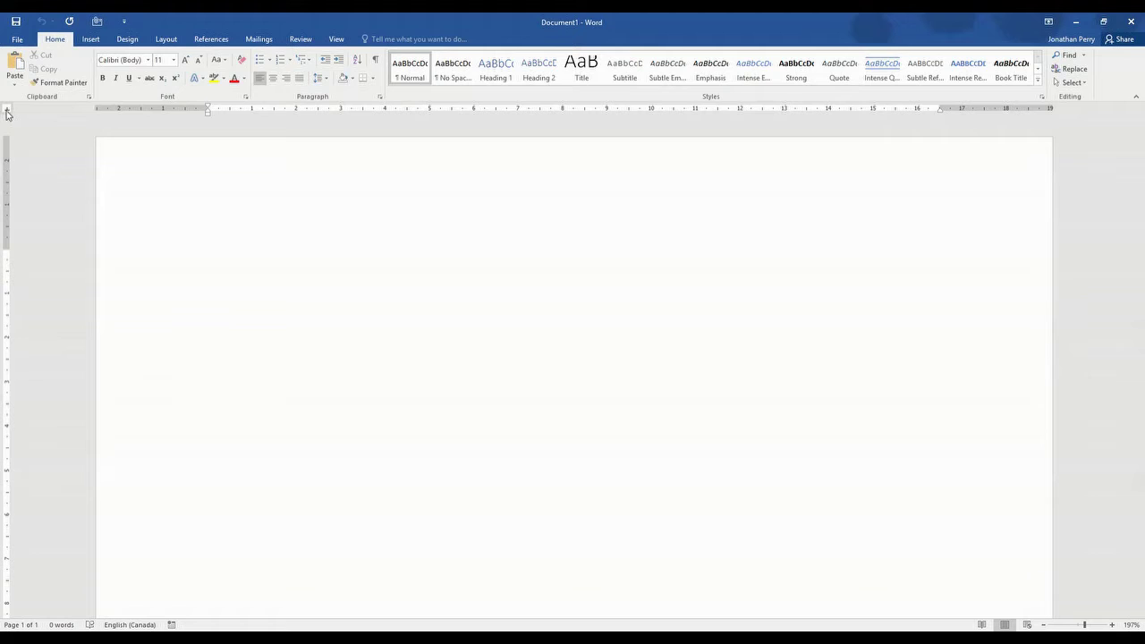
Step: Change the tab stop type, review the Tabs dialog unchanged, and insert a default-spaced tab
{"action": "left_click", "coordinate": [7, 113]}
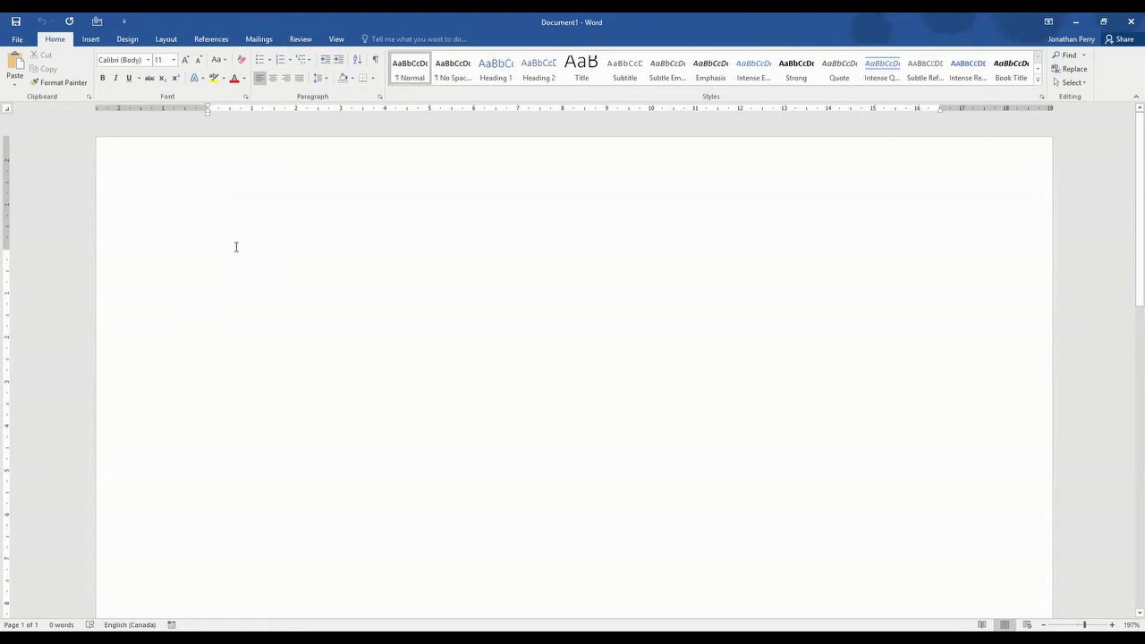
{"action": "left_click", "coordinate": [380, 96]}
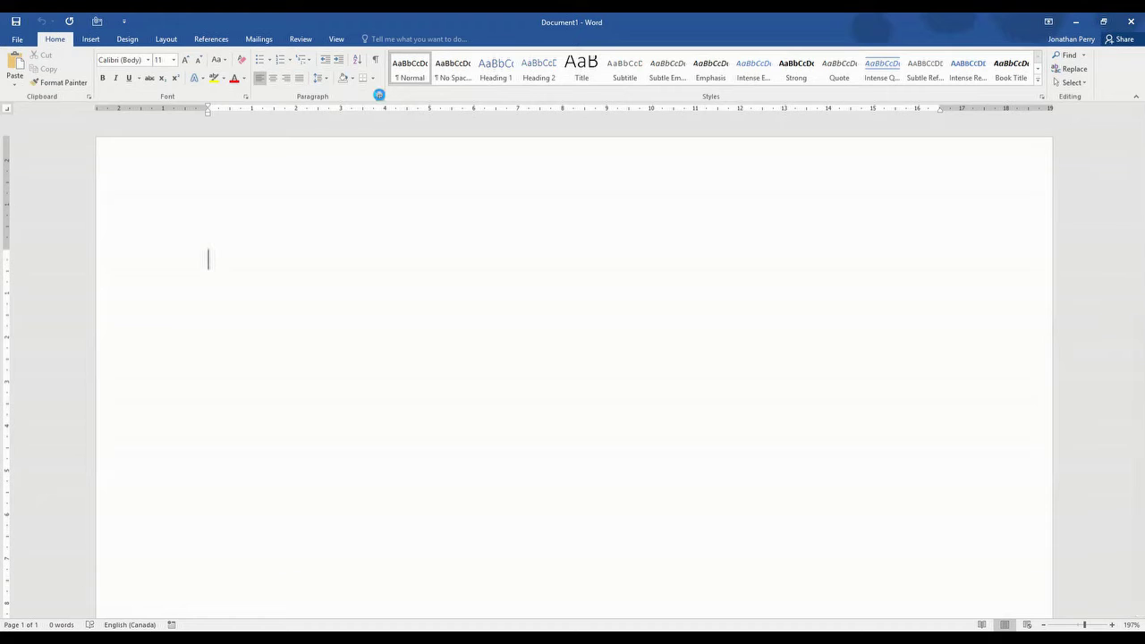
{"action": "left_click", "coordinate": [474, 463]}
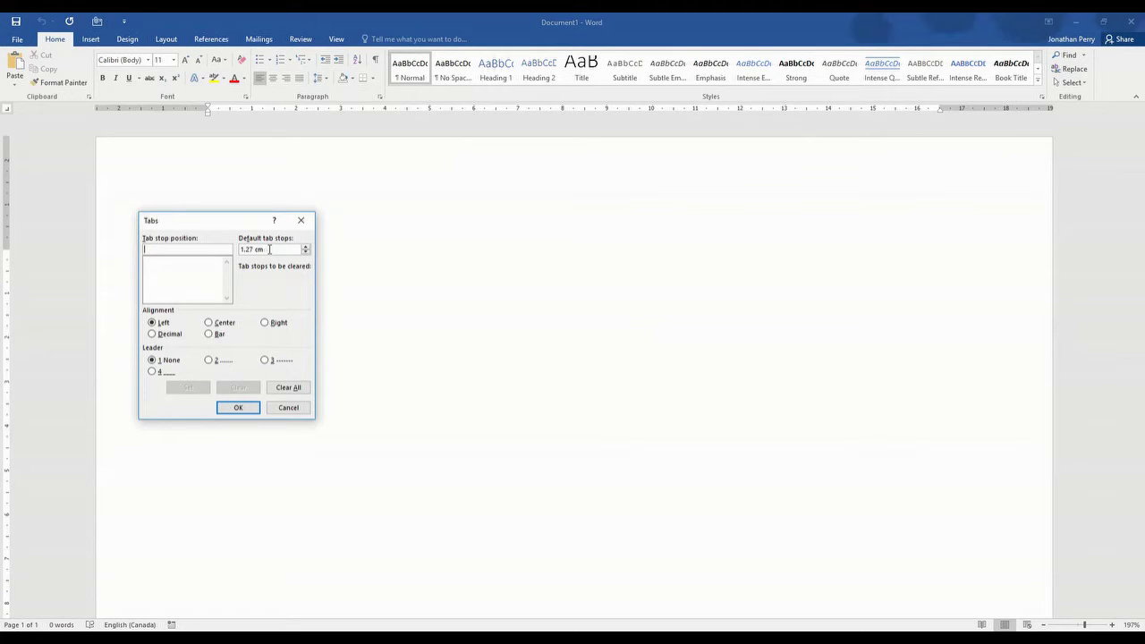
{"action": "left_click", "coordinate": [302, 413]}
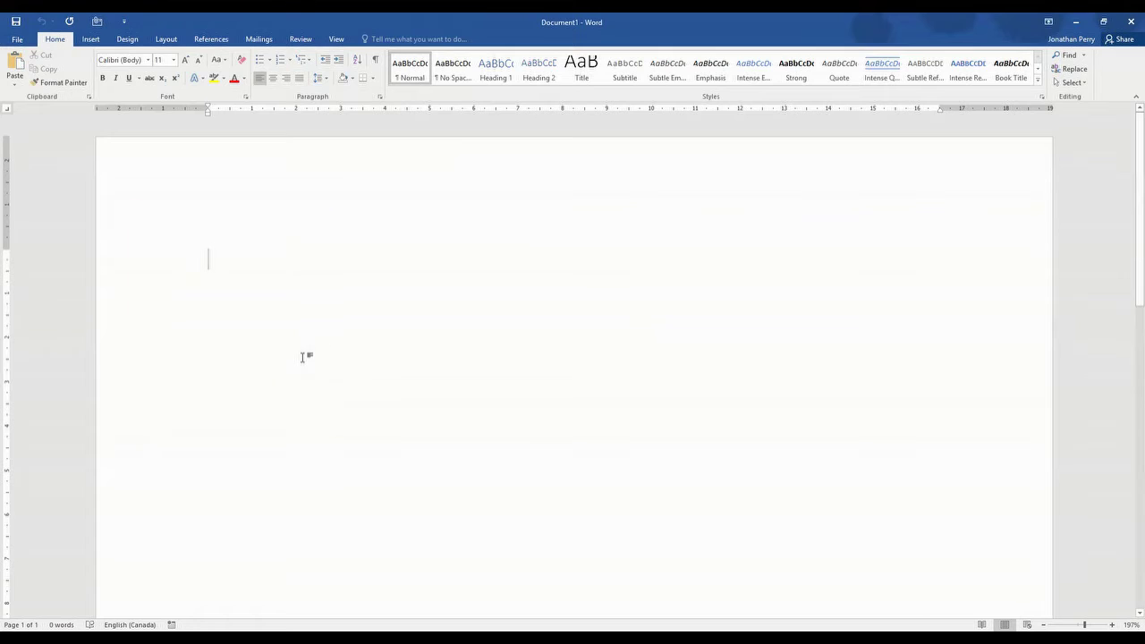
{"action": "key", "text": "Tab"}
{"action": "key", "text": "Tab"}
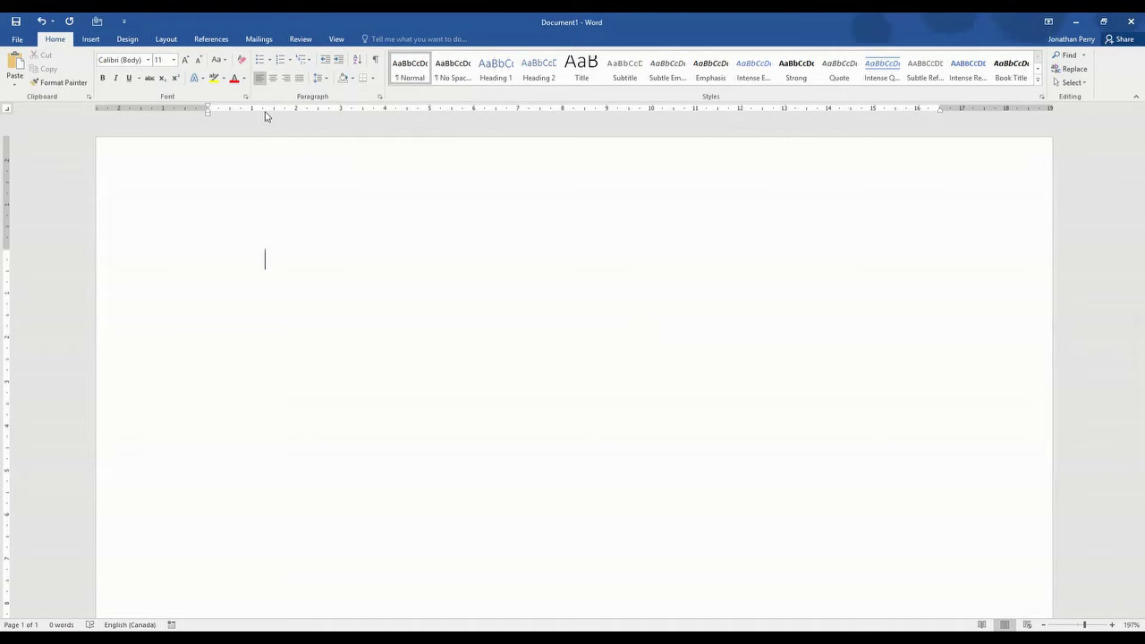
Step: Add and remove default tabs, then tab to the custom 4 cm and right-aligned 8 cm stops
{"action": "key", "text": "Tab"}
{"action": "key", "text": "Tab"}
{"action": "key", "text": "Tab"}
{"action": "key", "text": "Tab"}
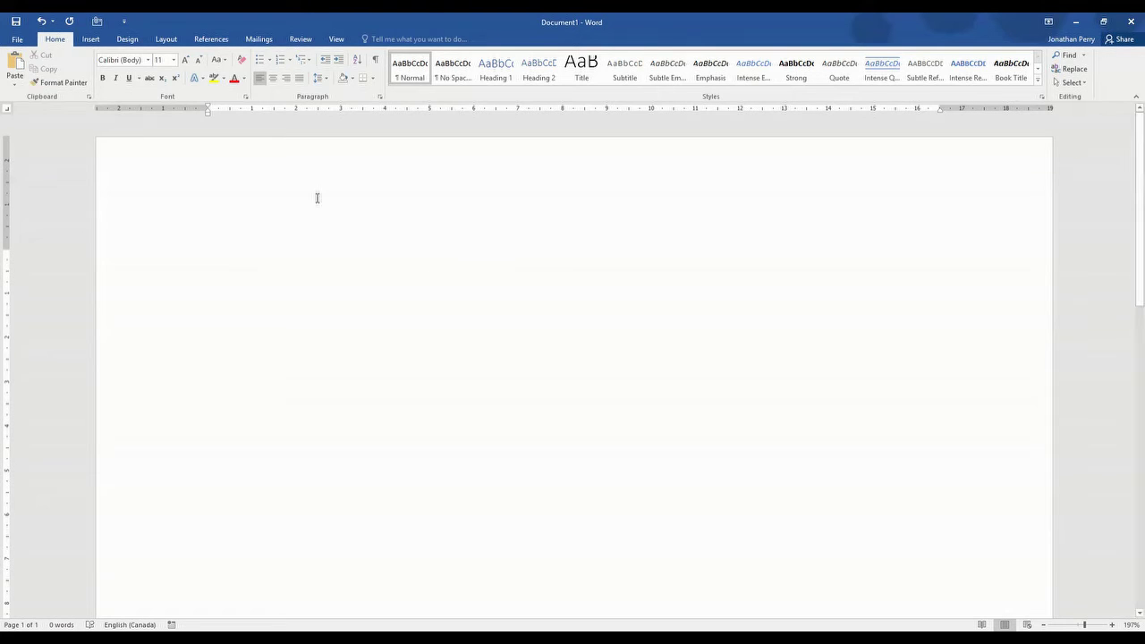
{"action": "key", "text": "Tab"}
{"action": "key", "text": "Tab"}
{"action": "key", "text": "BackSpace"}
{"action": "key", "text": "BackSpace"}
{"action": "key", "text": "BackSpace"}
{"action": "key", "text": "BackSpace"}
{"action": "key", "text": "BackSpace"}
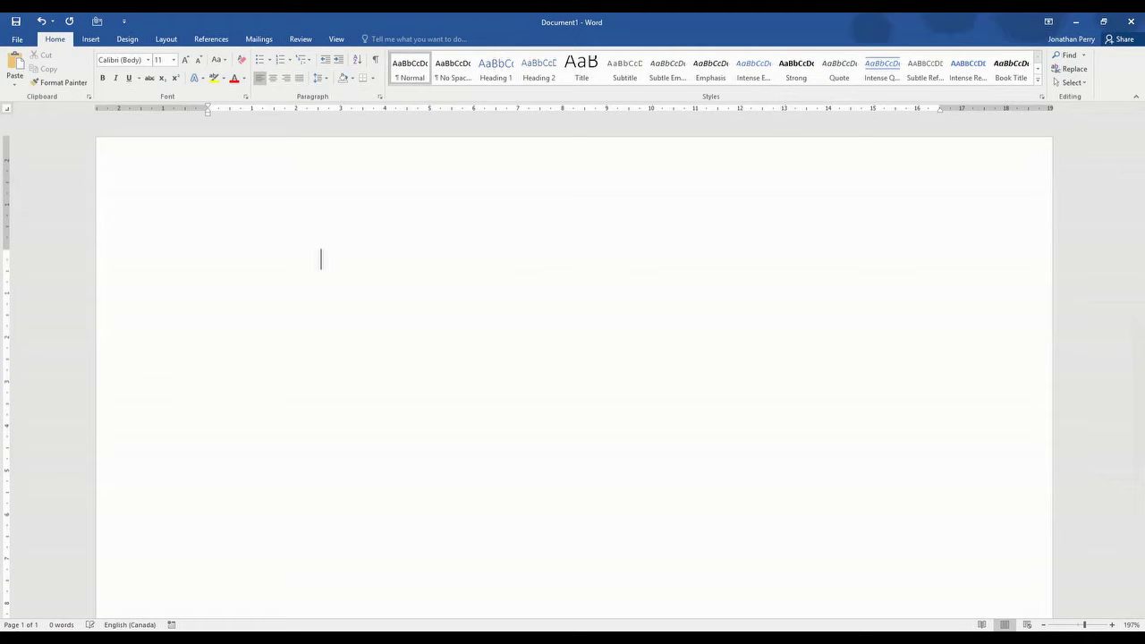
{"action": "key", "text": "BackSpace"}
{"action": "key", "text": "BackSpace"}
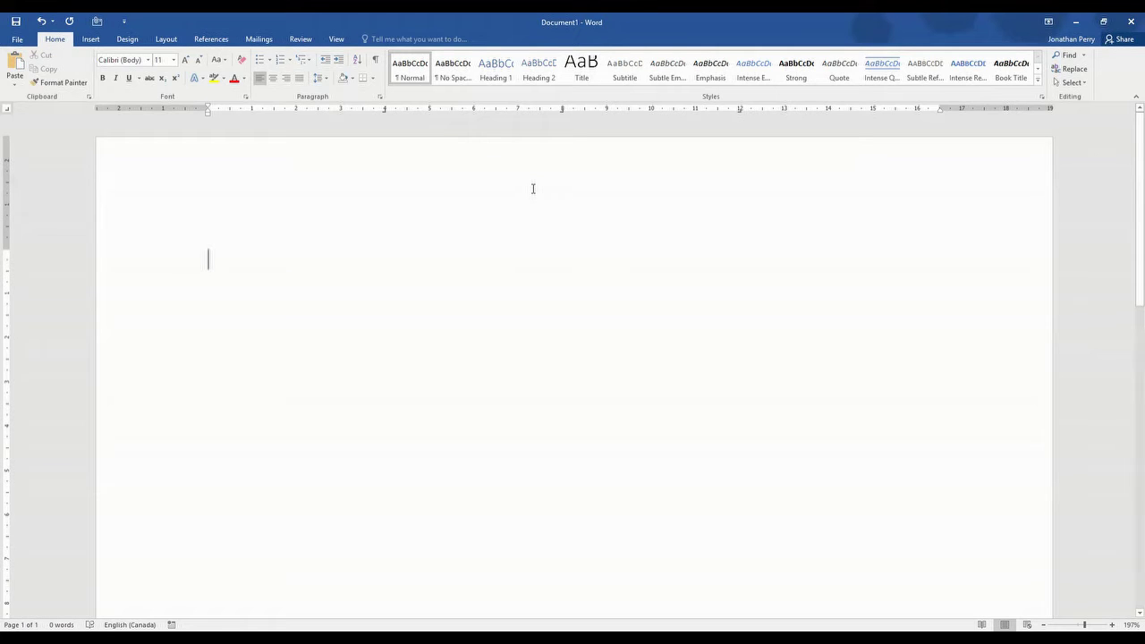
{"action": "key", "text": "Tab"}
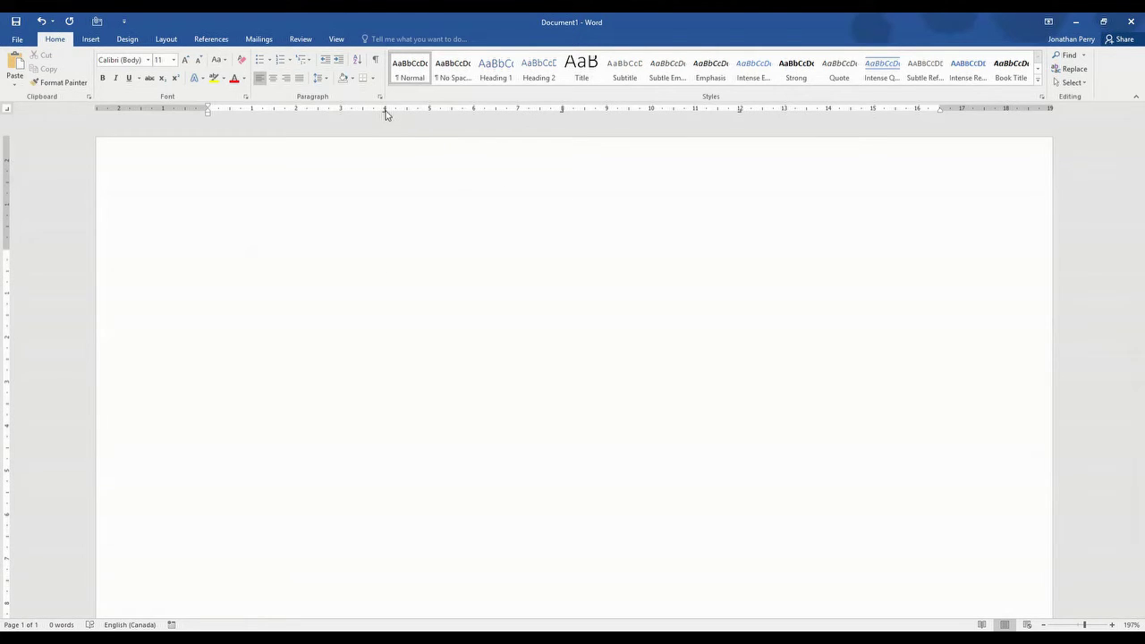
{"action": "key", "text": "Tab"}
{"action": "key", "text": "Tab"}
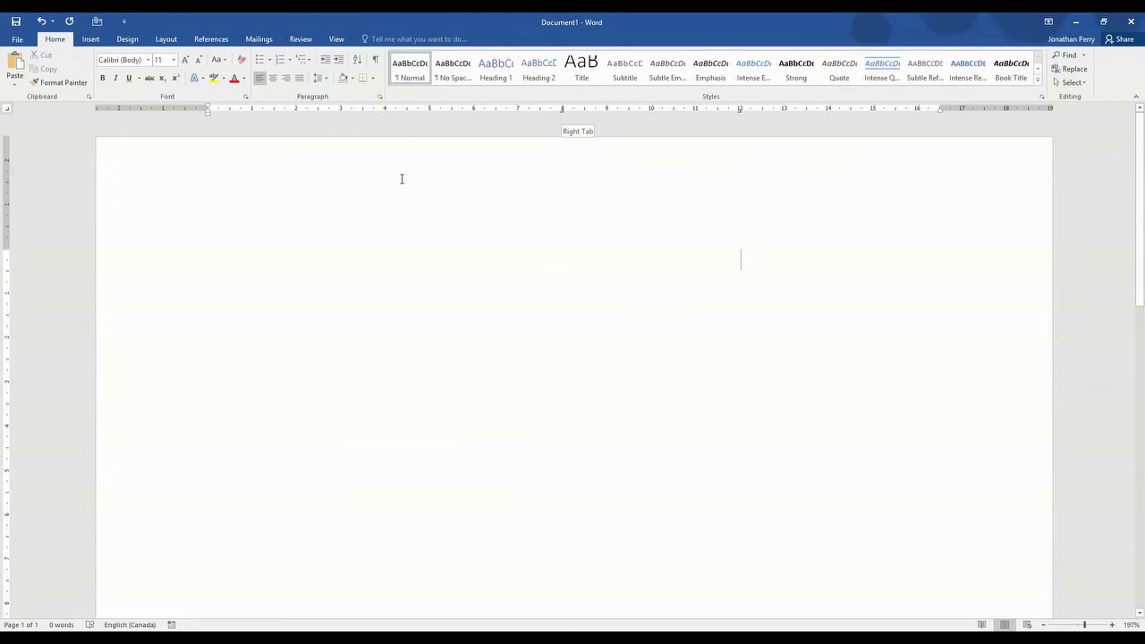
Step: Drag the right tab stop from 8 cm to about 16.5 cm and clear the line's tabs
{"action": "left_click", "coordinate": [563, 111]}
{"action": "left_click_drag", "start_coordinate": [740, 111], "coordinate": [937, 115]}
{"action": "key", "text": "BackSpace"}
{"action": "key", "text": "BackSpace"}
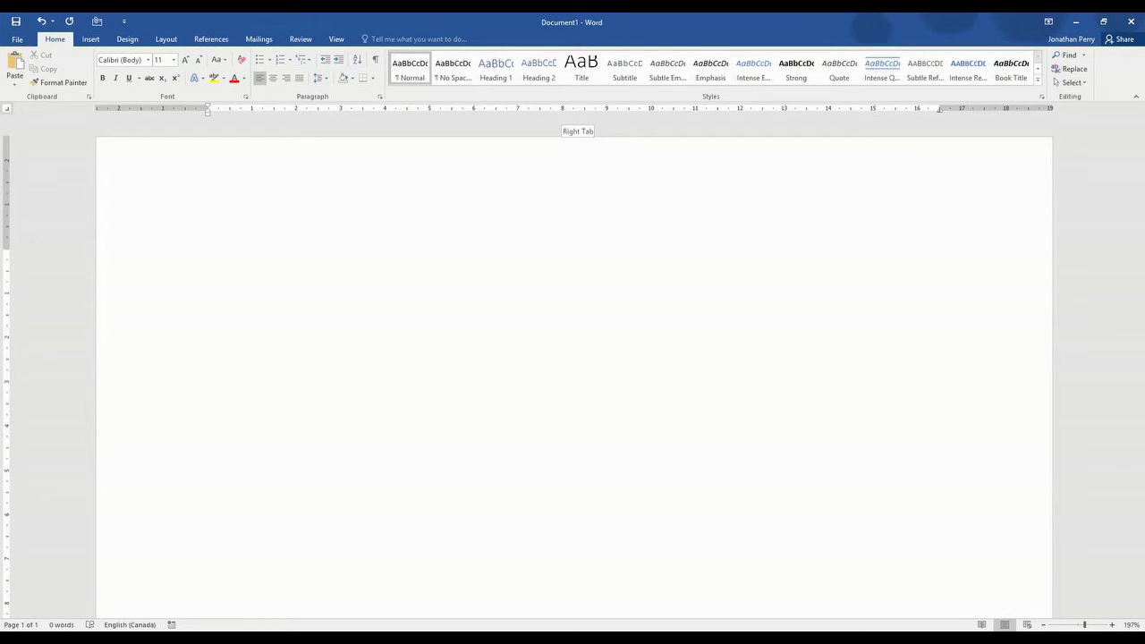
Step: Type 'Bachelor of Commerce', tab to the right margin stop, and type 'Candidate 2021'
{"action": "type", "text": "Bachelor"}
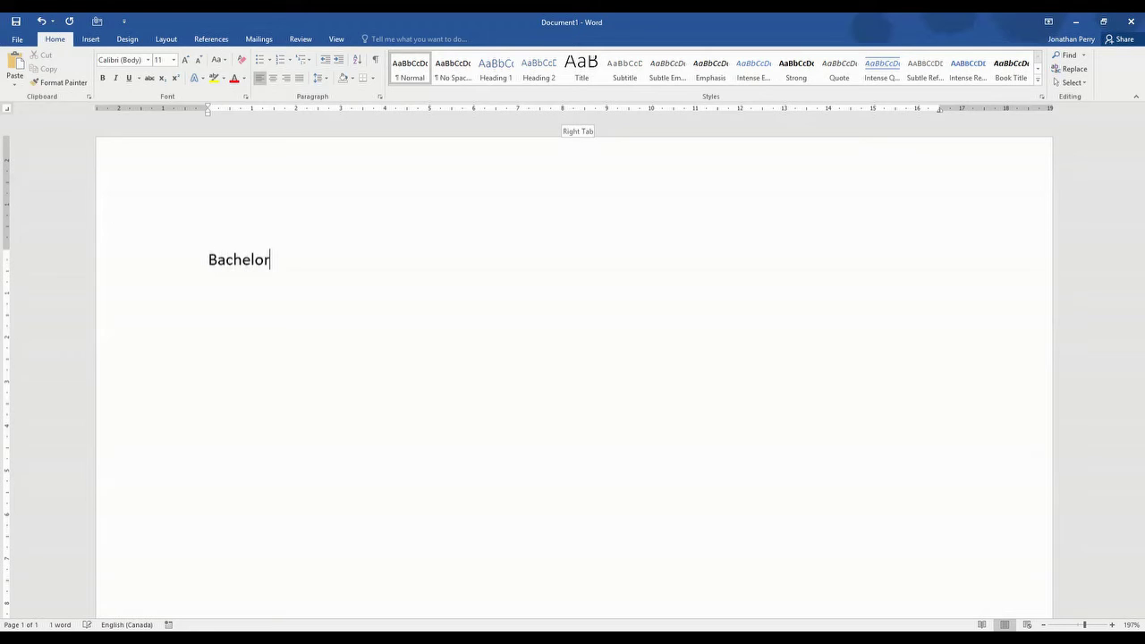
{"action": "type", "text": " of Commercwe"}
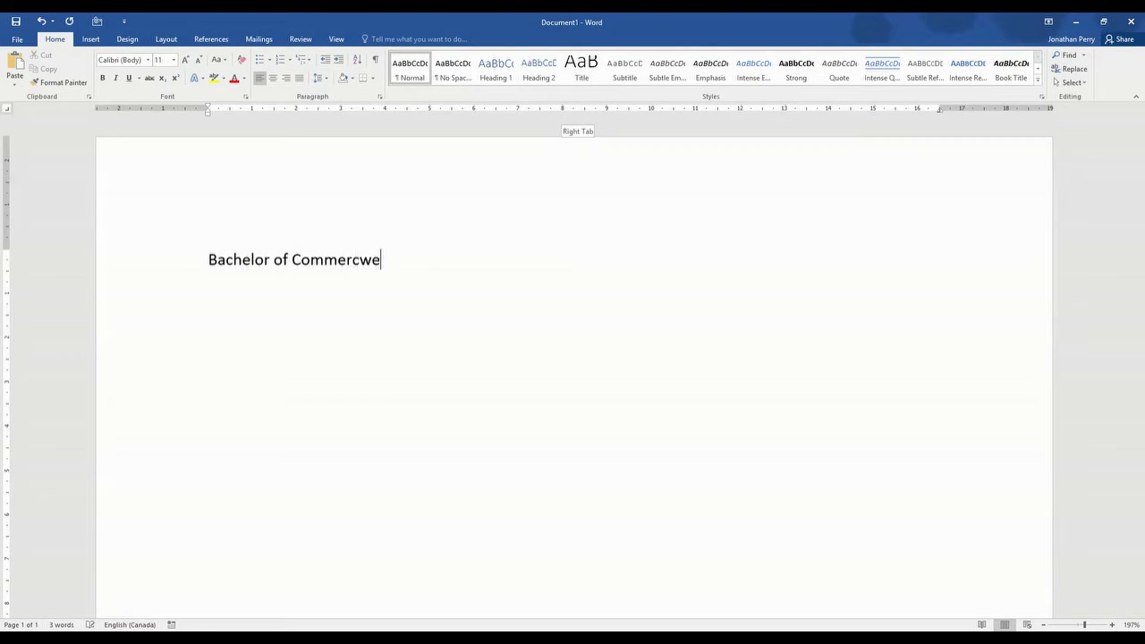
{"action": "key", "text": "BackSpace"}
{"action": "key", "text": "BackSpace"}
{"action": "type", "text": "e"}
{"action": "key", "text": "Tab"}
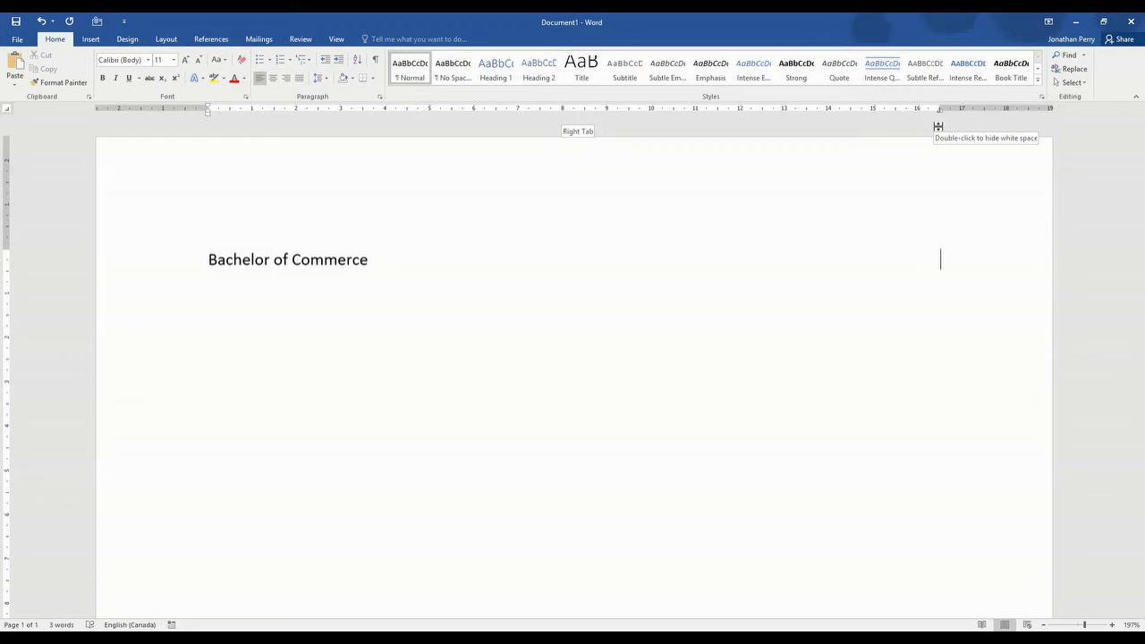
{"action": "type", "text": "Candidate"}
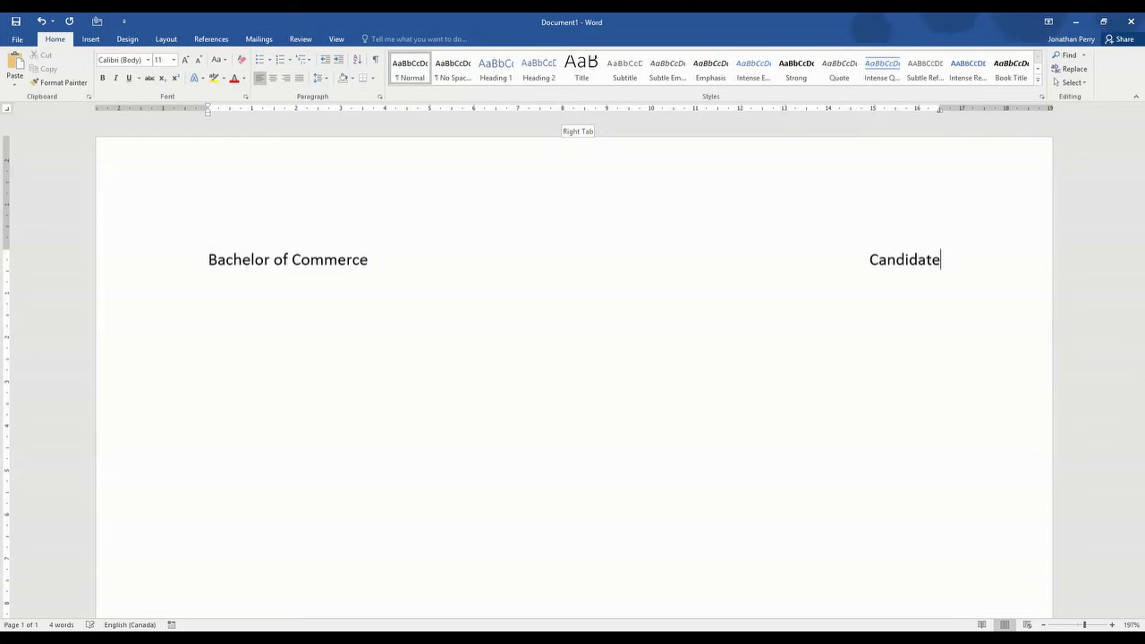
{"action": "type", "text": "2021"}
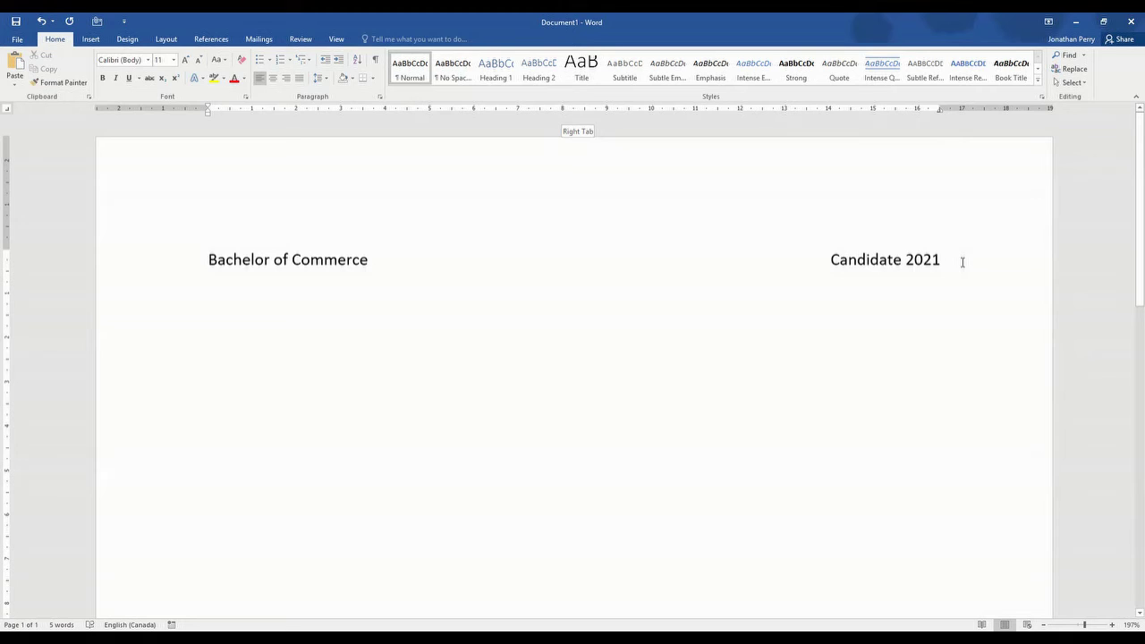
Step: On a new line, type 'Bachelor of Commerce' padded with spaces before 'Candidate 2021'
{"action": "key", "text": "Return"}
{"action": "type", "text": "Bach"}
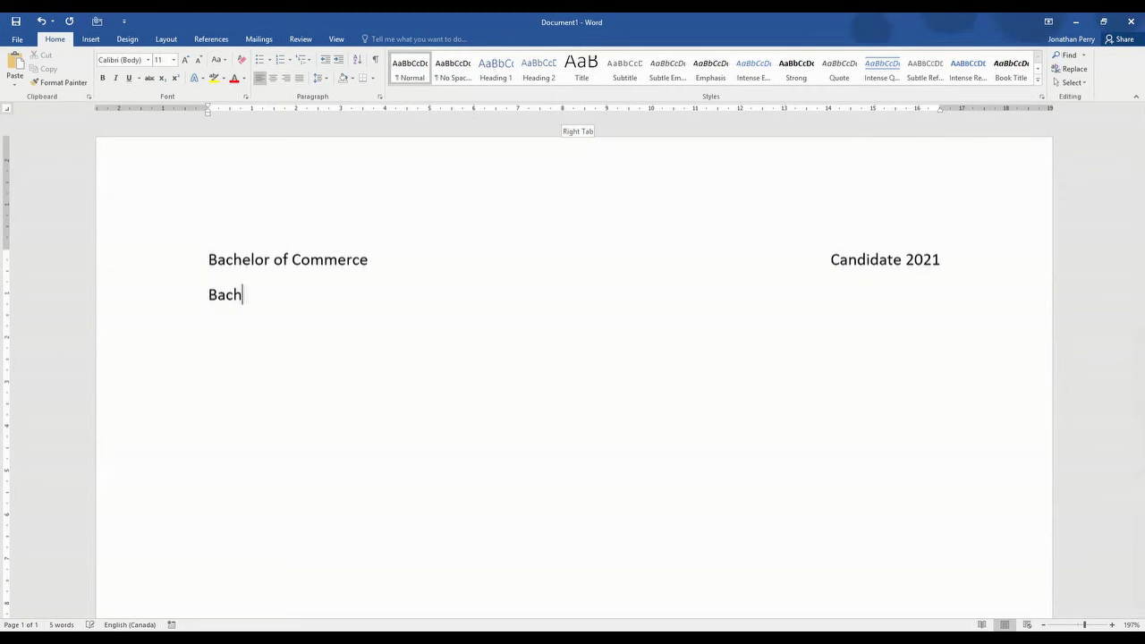
{"action": "type", "text": "elor of Commerce                                            "}
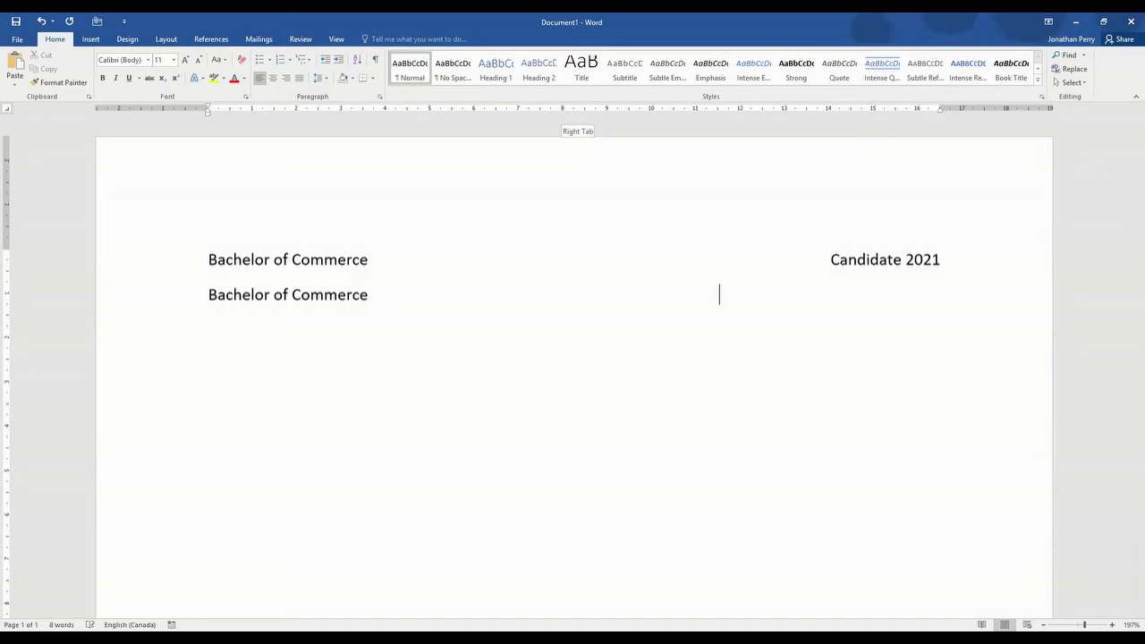
{"action": "type", "text": "                                          Candidate 2021"}
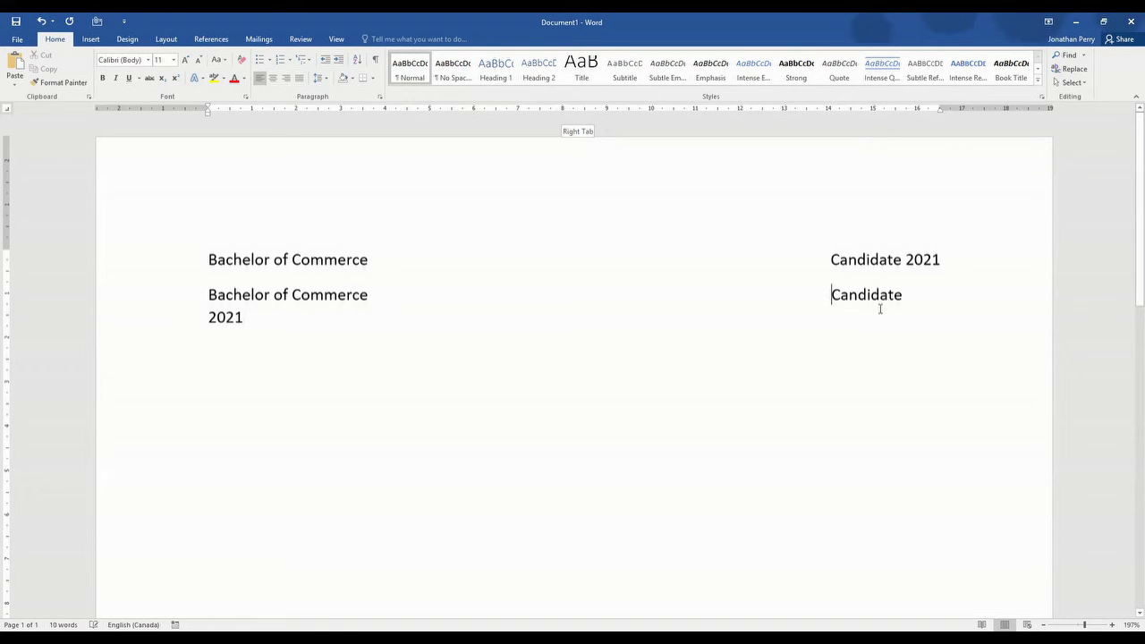
{"action": "key", "text": "BackSpace"}
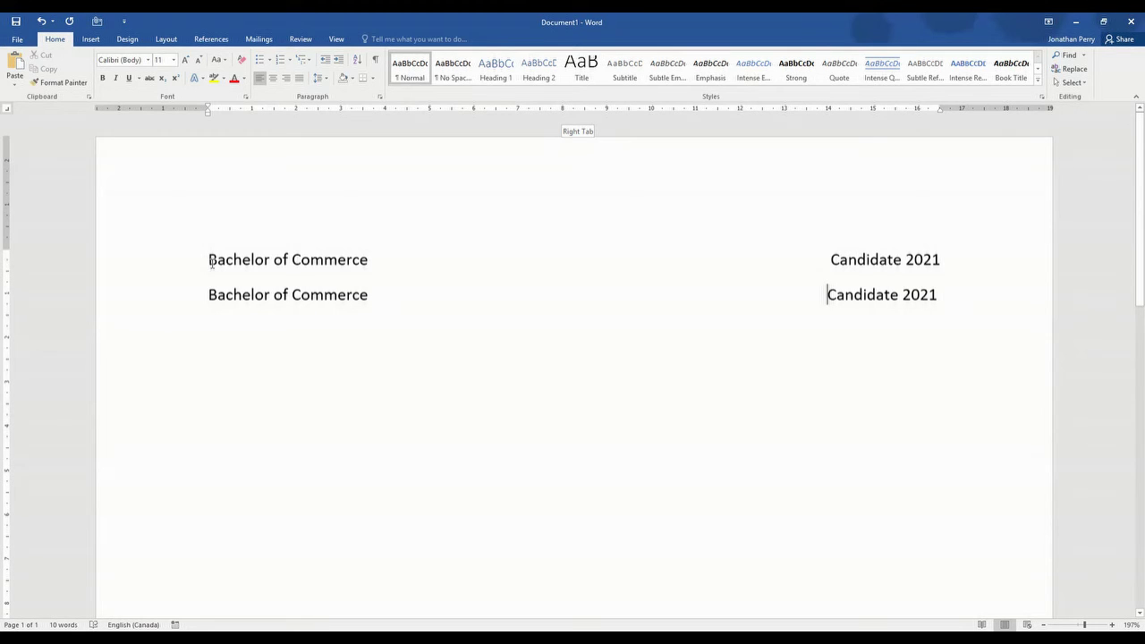
Step: Select both header lines and set their font size to 10 pt
{"action": "left_click_drag", "start_coordinate": [208, 260], "coordinate": [425, 275]}
{"action": "left_click_drag", "start_coordinate": [668, 281], "coordinate": [952, 297]}
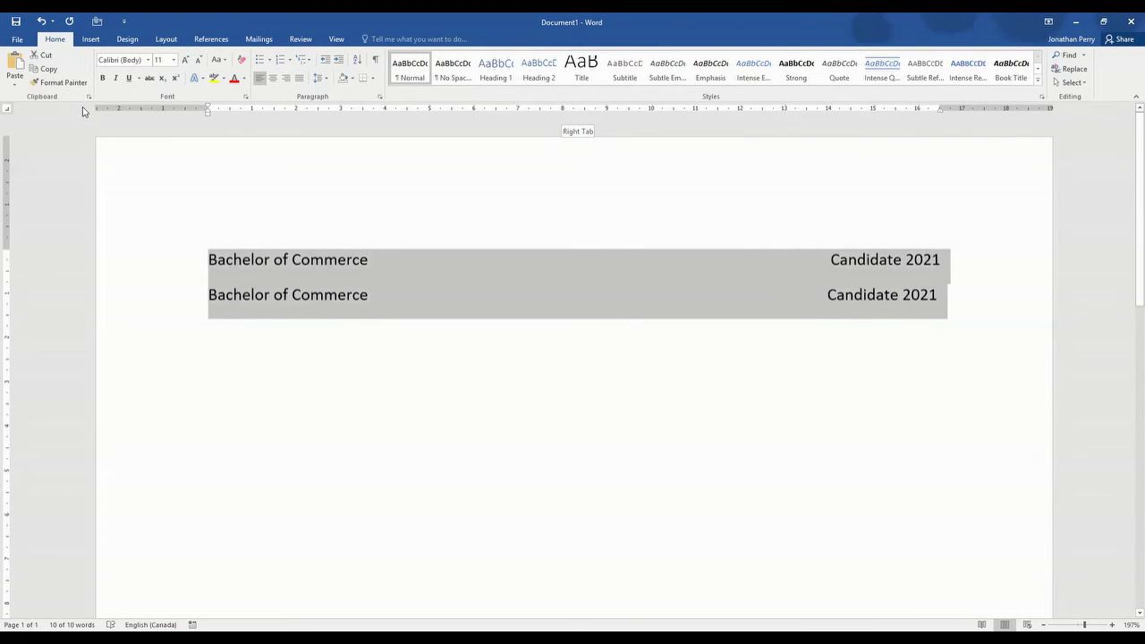
{"action": "left_click", "coordinate": [174, 61]}
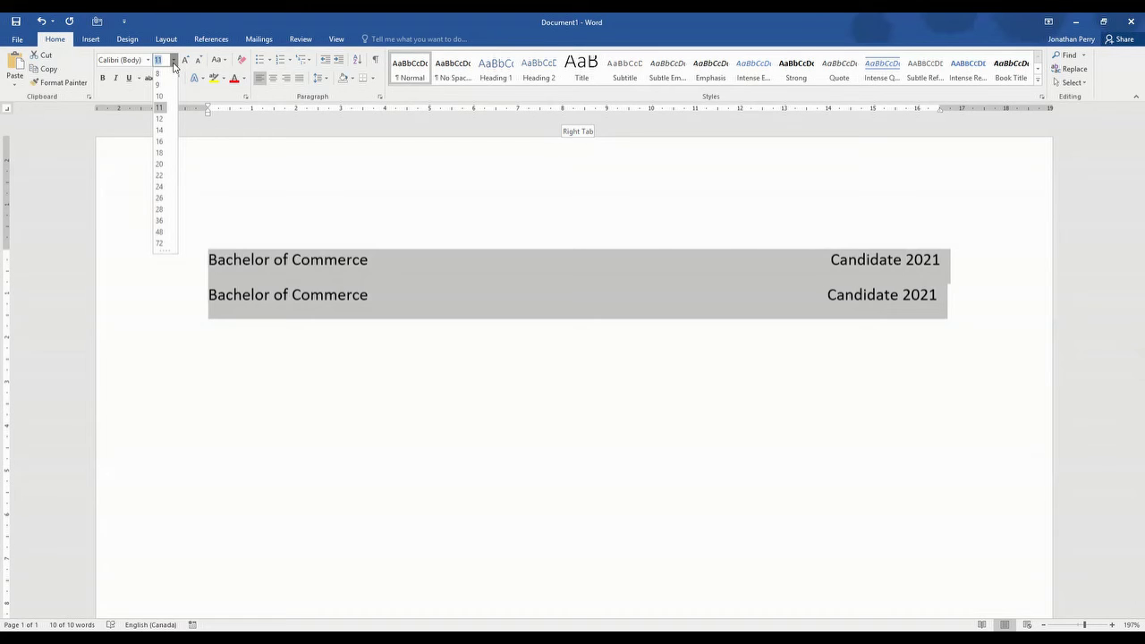
{"action": "left_click", "coordinate": [163, 95]}
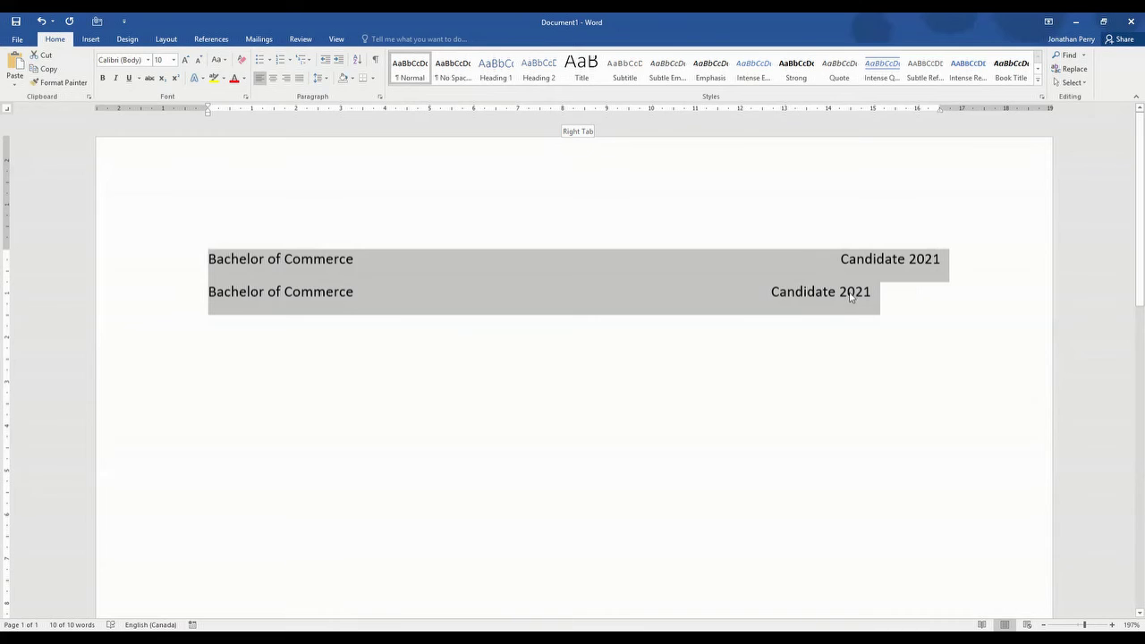
Step: Remove padding spaces before the second line's 'Candidate 2021'
{"action": "left_click", "coordinate": [749, 289]}
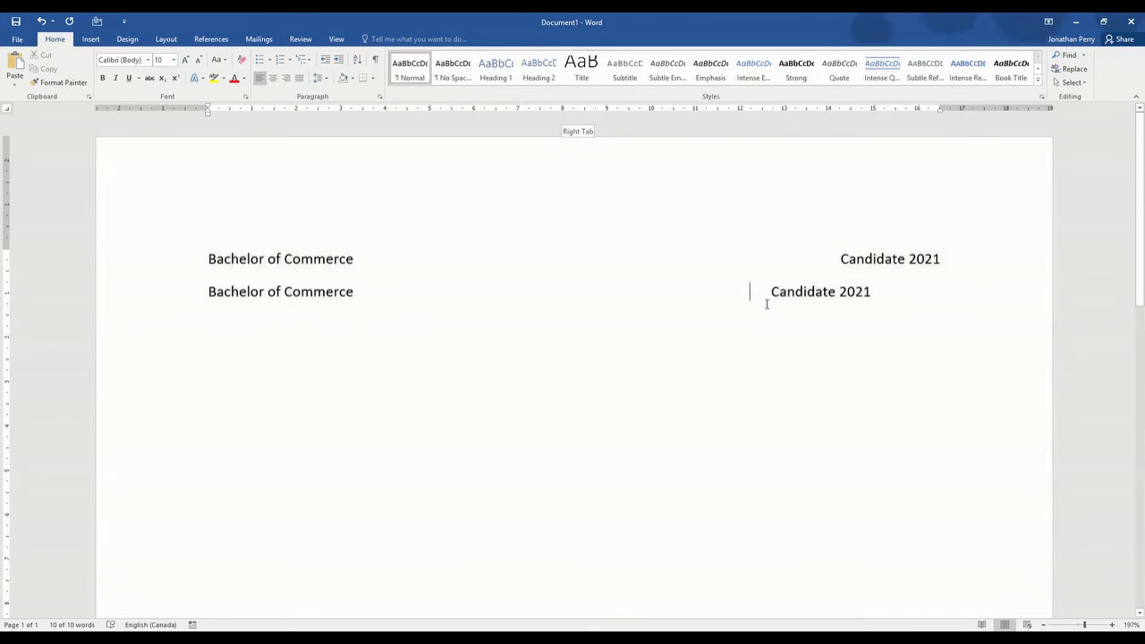
{"action": "left_click", "coordinate": [770, 293]}
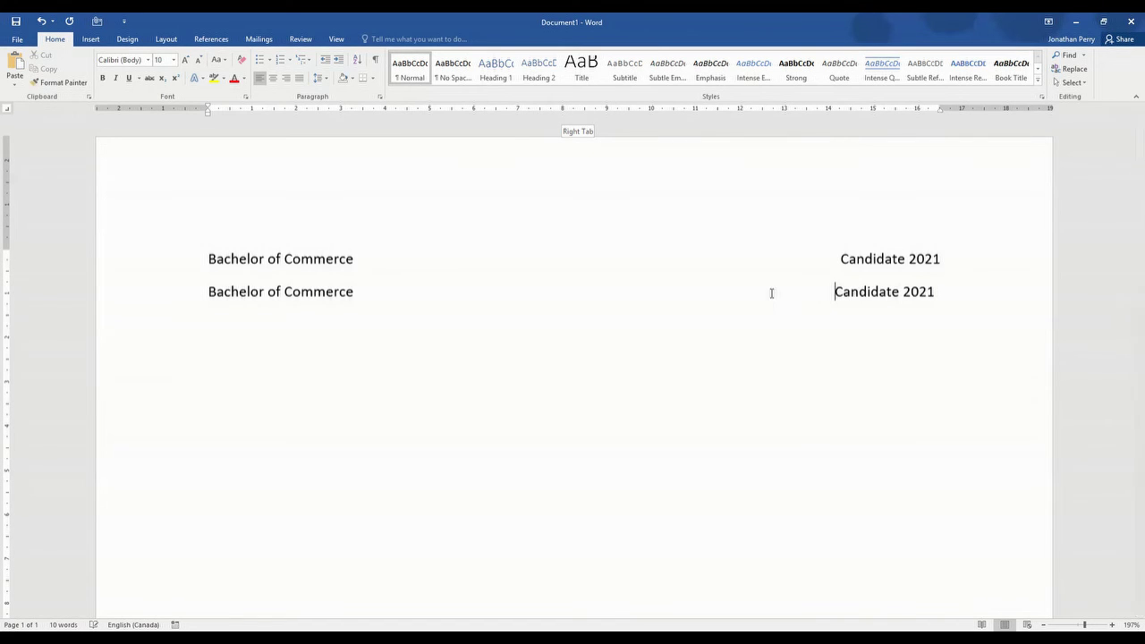
{"action": "key", "text": "BackSpace"}
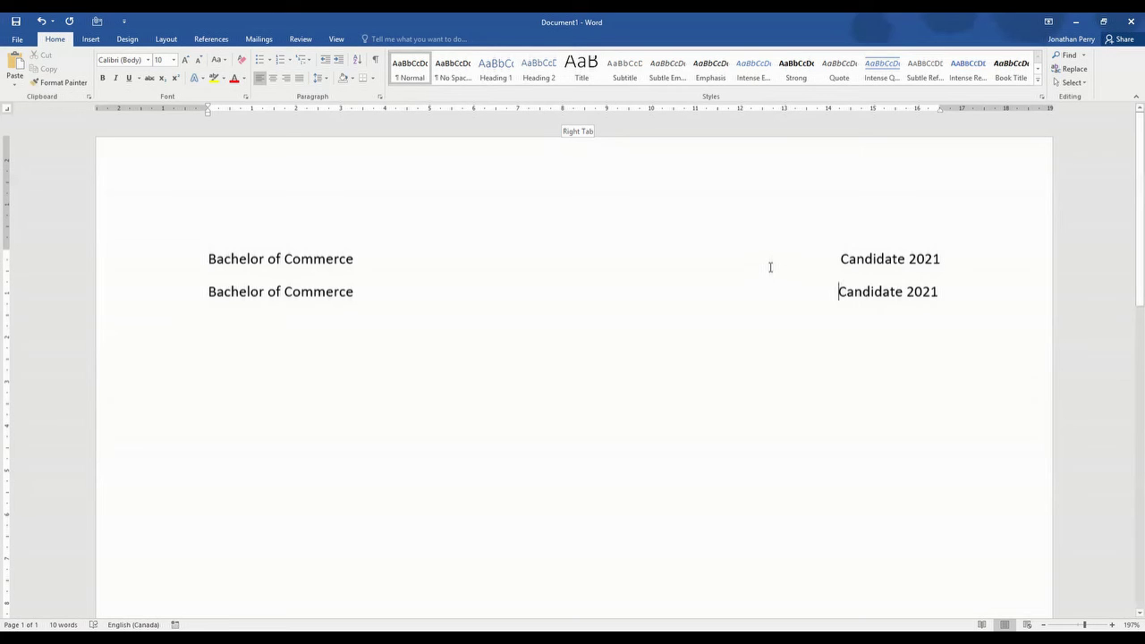
{"action": "key", "text": "BackSpace"}
{"action": "key", "text": "BackSpace"}
{"action": "key", "text": "BackSpace"}
{"action": "key", "text": "BackSpace"}
{"action": "key", "text": "BackSpace"}
{"action": "key", "text": "BackSpace"}
{"action": "key", "text": "BackSpace"}
{"action": "key", "text": "BackSpace"}
{"action": "key", "text": "BackSpace"}
{"action": "key", "text": "BackSpace"}
{"action": "key", "text": "BackSpace"}
{"action": "key", "text": "BackSpace"}
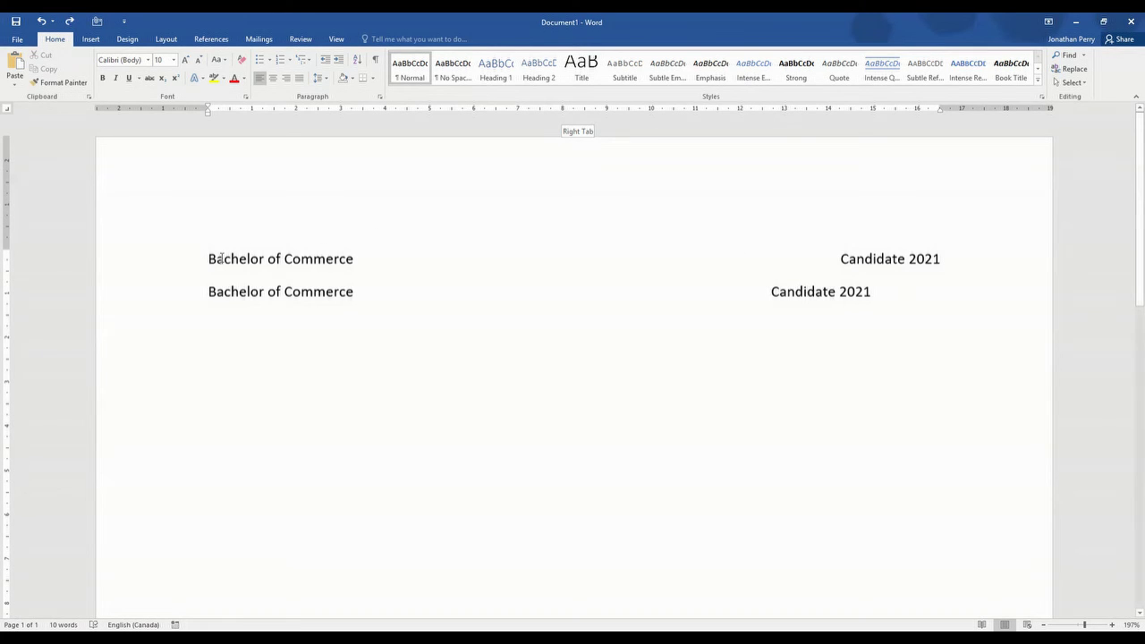
Step: Select both header lines and raise their font size through 11 to 12 pt
{"action": "left_click_drag", "start_coordinate": [208, 258], "coordinate": [877, 295]}
{"action": "left_click", "coordinate": [174, 59]}
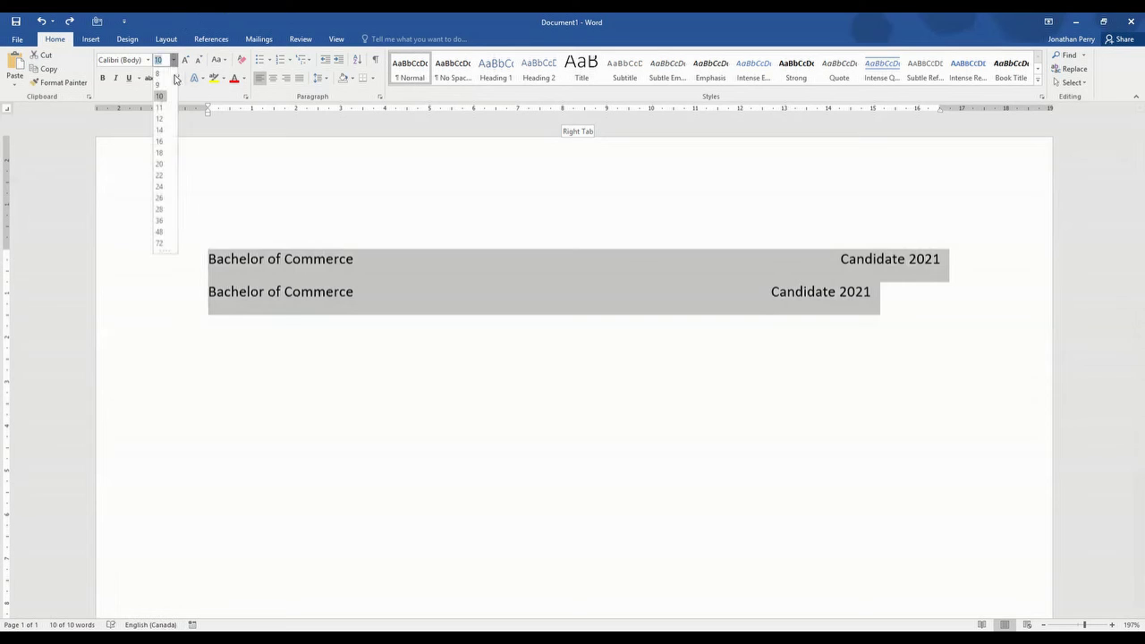
{"action": "left_click", "coordinate": [159, 108]}
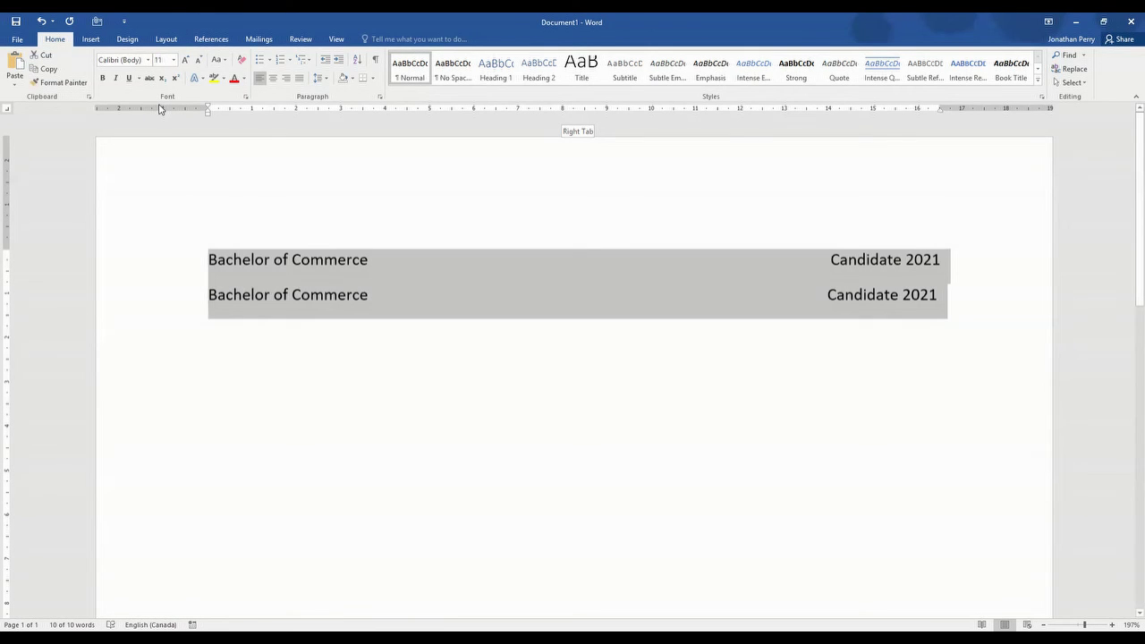
{"action": "left_click", "coordinate": [174, 59]}
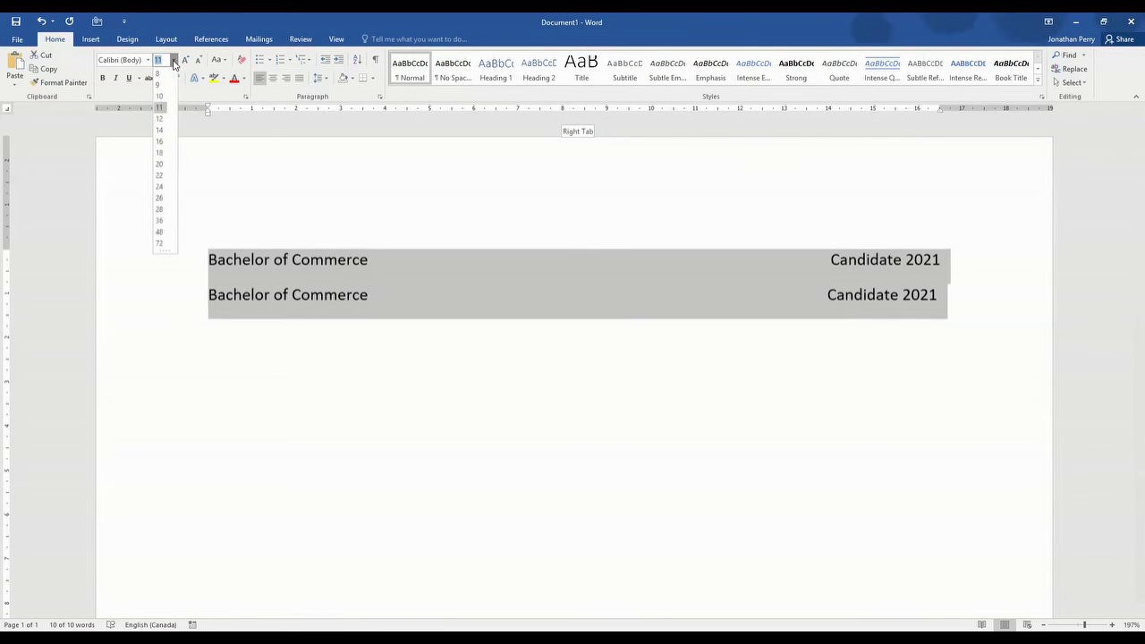
{"action": "left_click", "coordinate": [159, 119]}
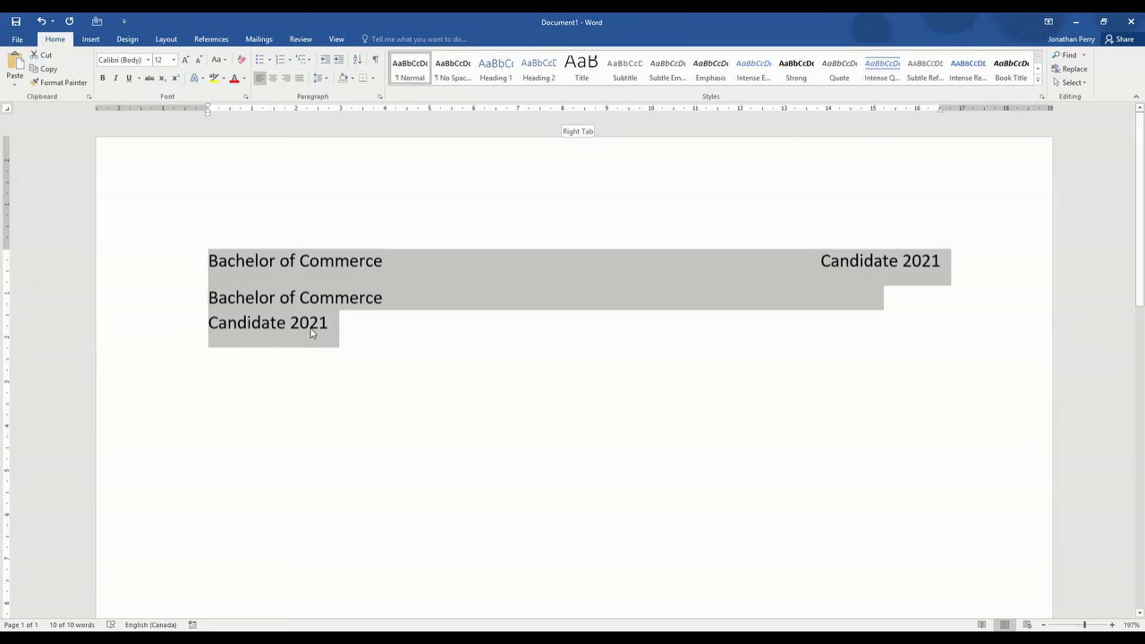
Step: Delete padding spaces so the second 'Candidate 2021' fits back on line two
{"action": "left_click", "coordinate": [716, 299]}
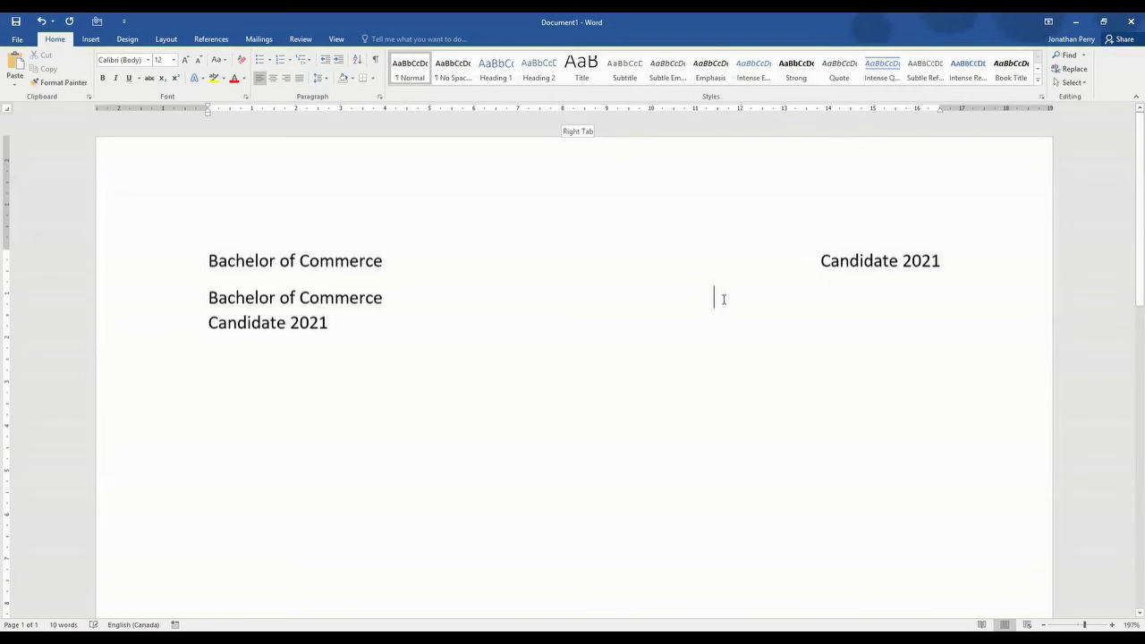
{"action": "key", "text": "Delete"}
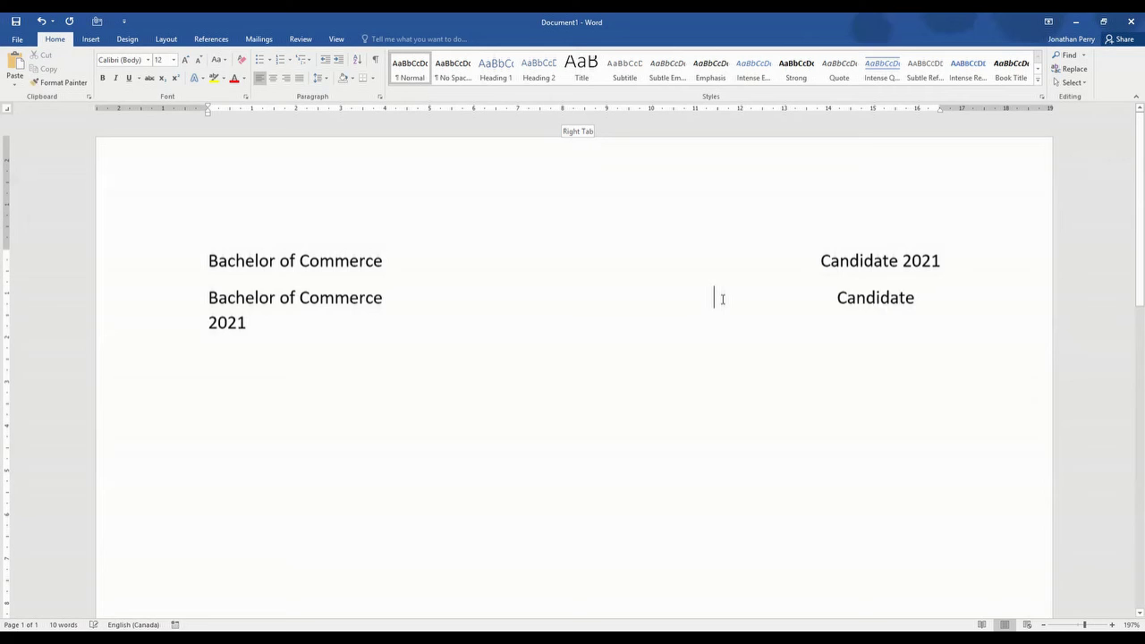
{"action": "key", "text": "Delete"}
{"action": "key", "text": "Delete"}
{"action": "key", "text": "Delete"}
{"action": "key", "text": "Delete"}
{"action": "key", "text": "Delete"}
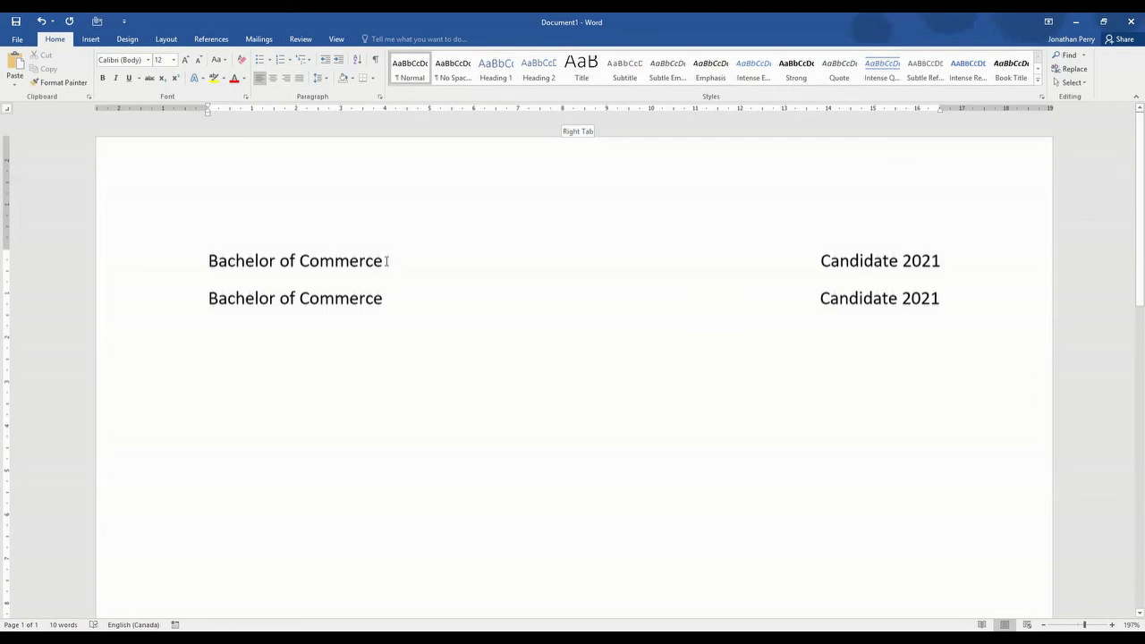
Step: Add '- Marketing' after 'Bachelor of Commerce' on both header lines
{"action": "left_click", "coordinate": [387, 260]}
{"action": "type", "text": "- "}
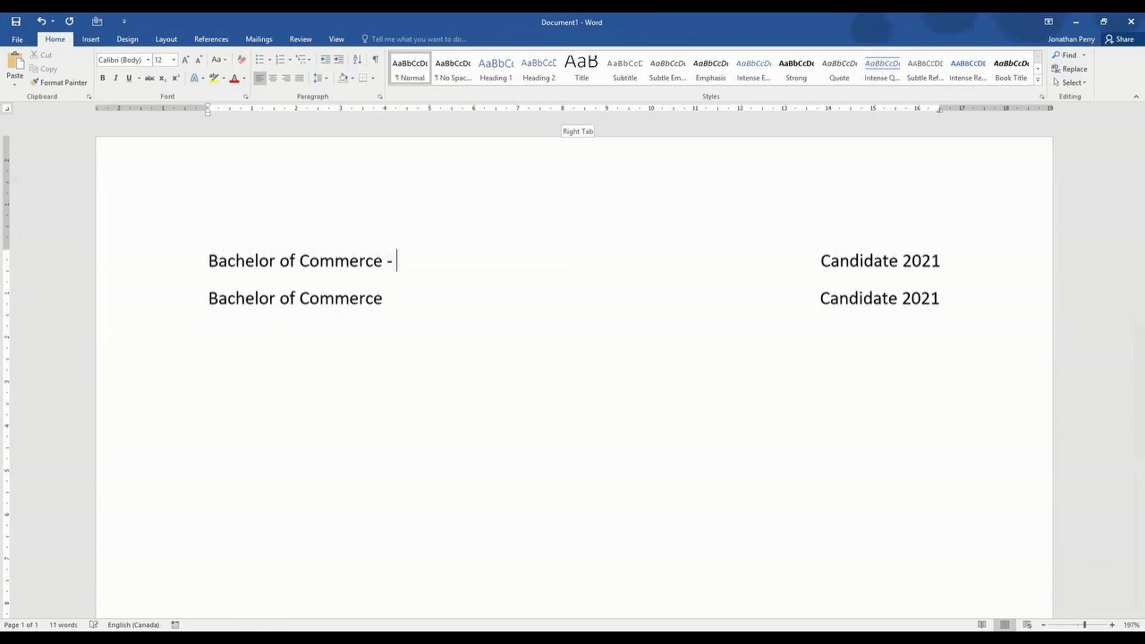
{"action": "type", "text": "Marketing"}
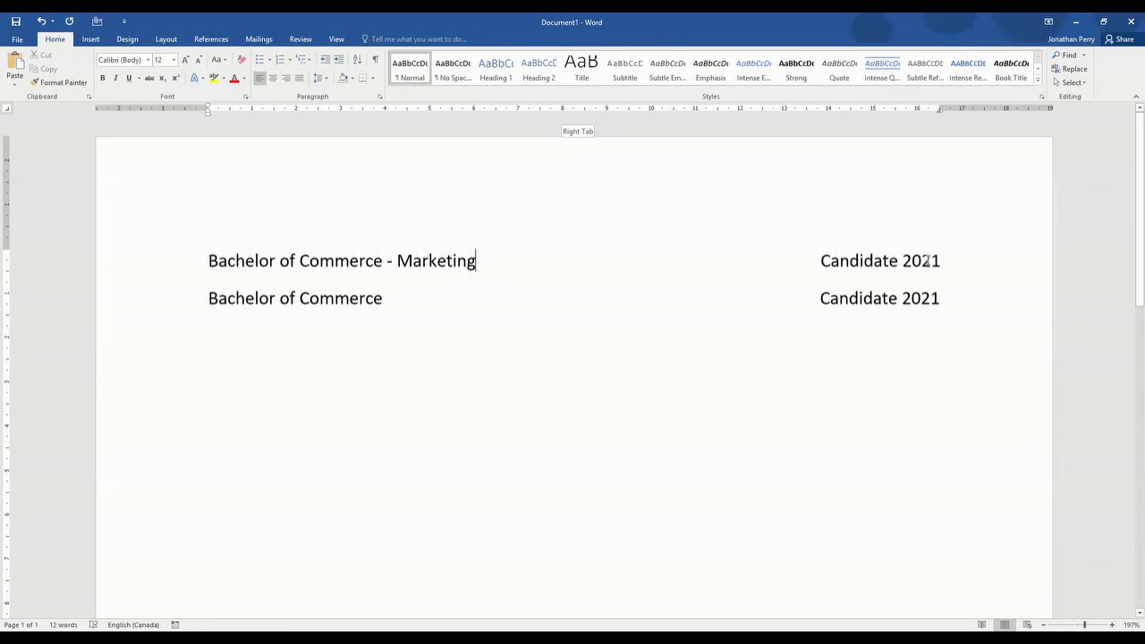
{"action": "left_click", "coordinate": [390, 302]}
{"action": "type", "text": "- M"}
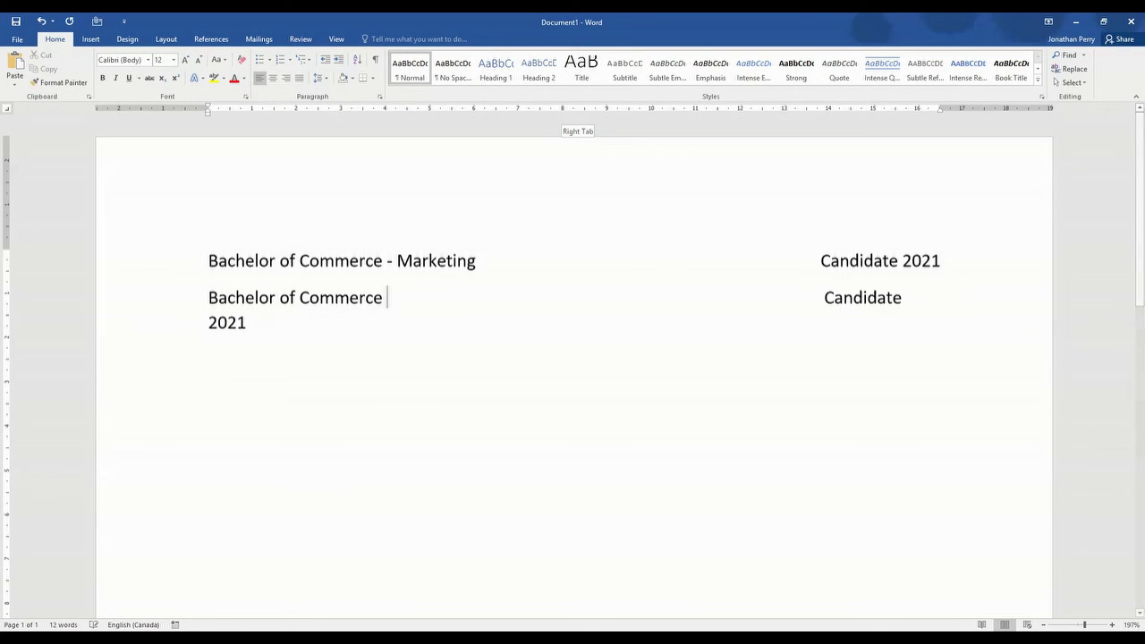
{"action": "type", "text": "arketing"}
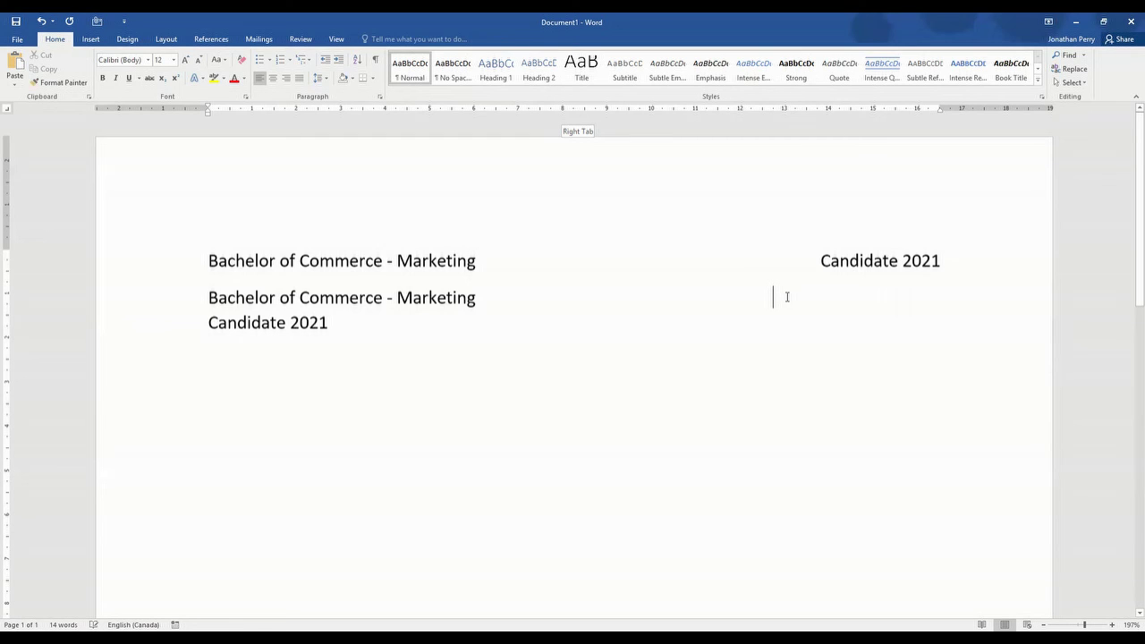
Step: Delete padding spaces until the second 'Candidate 2021' rejoins its line
{"action": "key", "text": "Delete"}
{"action": "key", "text": "Delete"}
{"action": "key", "text": "Delete"}
{"action": "key", "text": "Delete"}
{"action": "key", "text": "Delete"}
{"action": "key", "text": "Delete"}
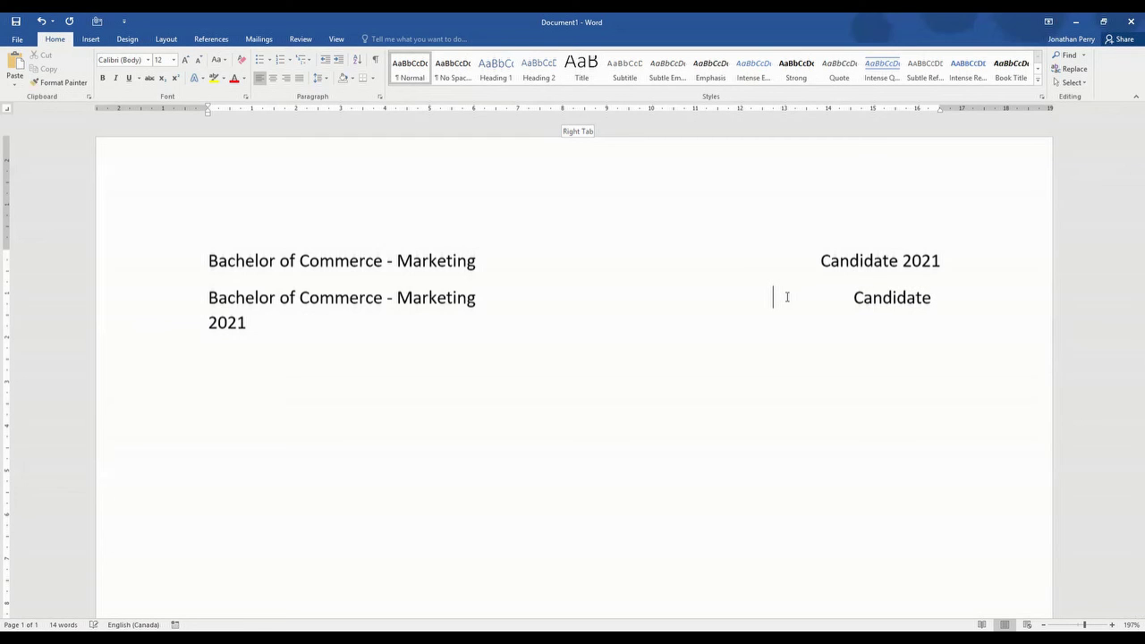
{"action": "key", "text": "Delete"}
{"action": "key", "text": "Delete"}
{"action": "key", "text": "Delete"}
{"action": "key", "text": "Delete"}
{"action": "key", "text": "Delete"}
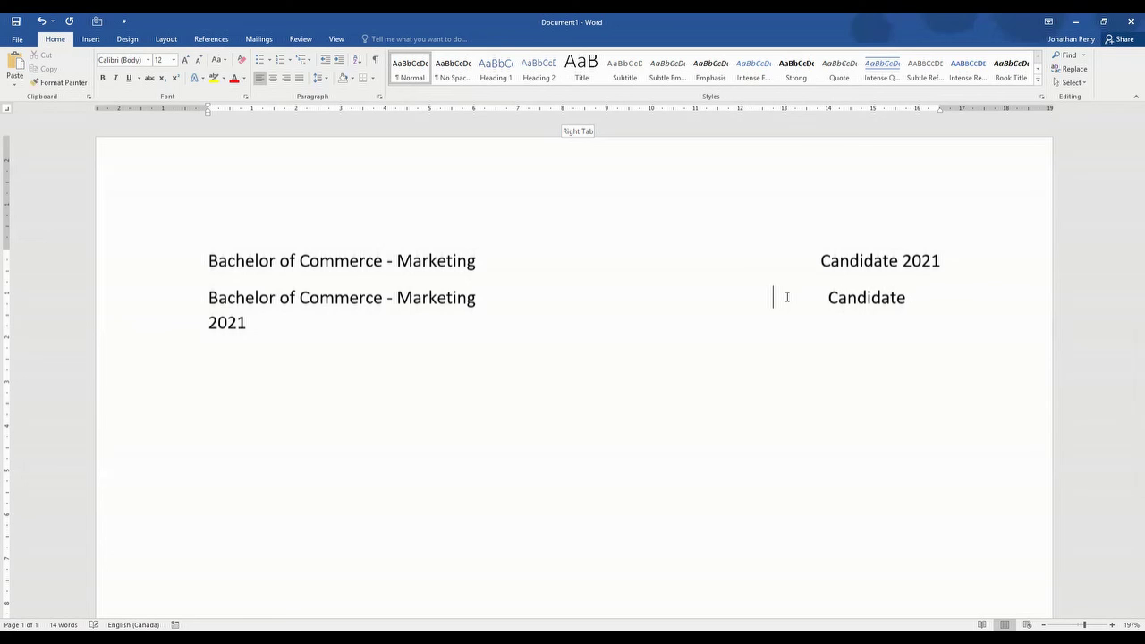
{"action": "key", "text": "Delete"}
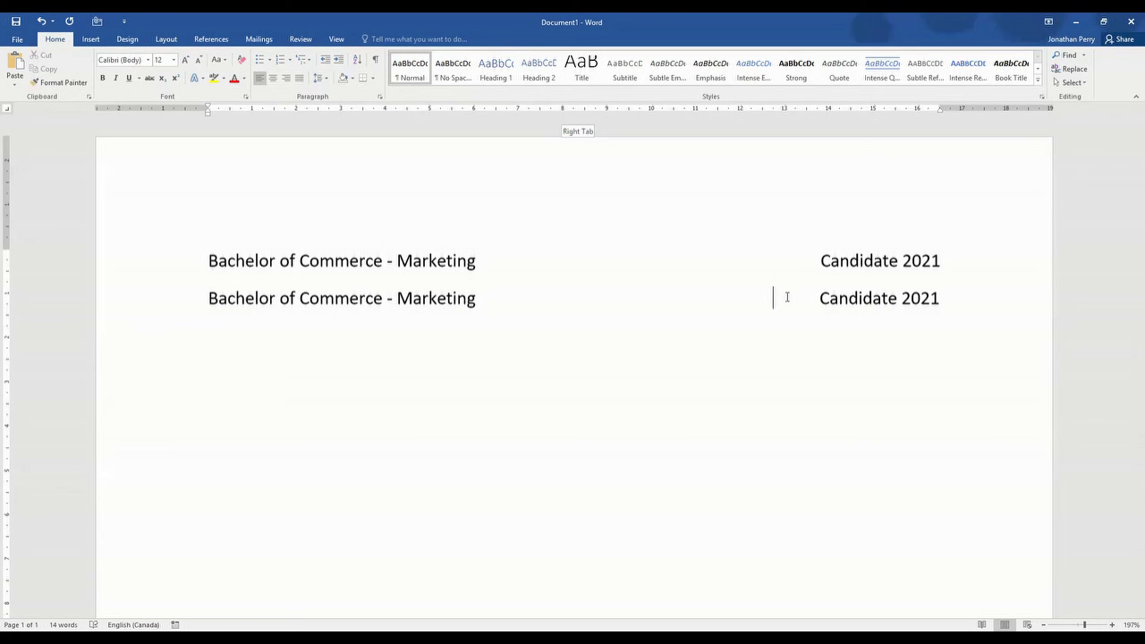